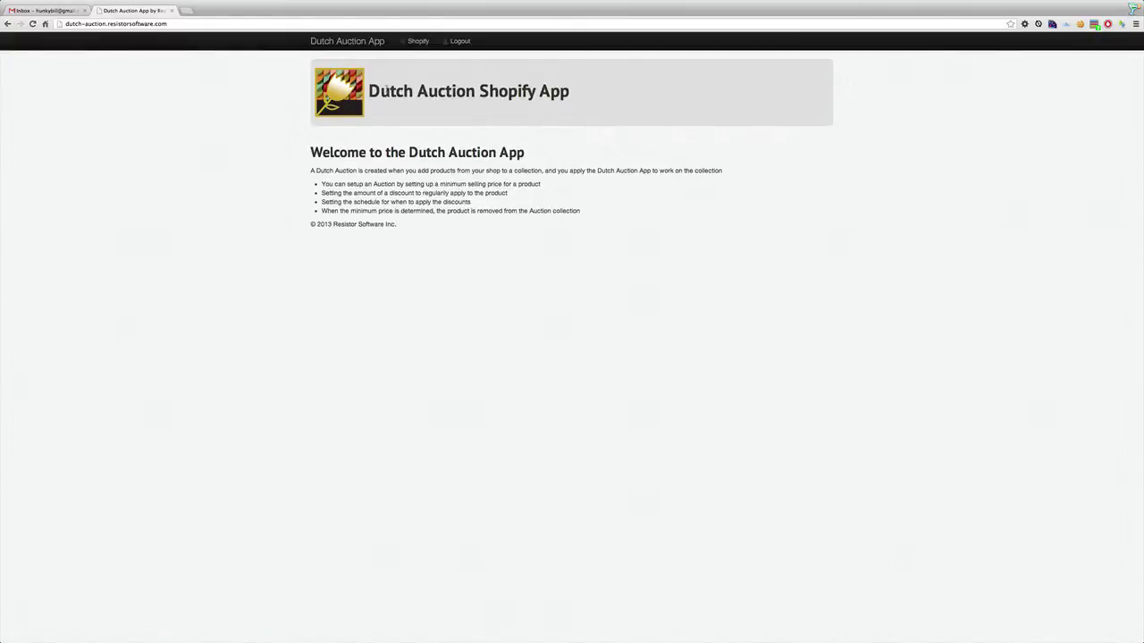
Step: Go to the Shopify admin, view the installed apps, and open the Fuzzy Dice product
click(421, 43)
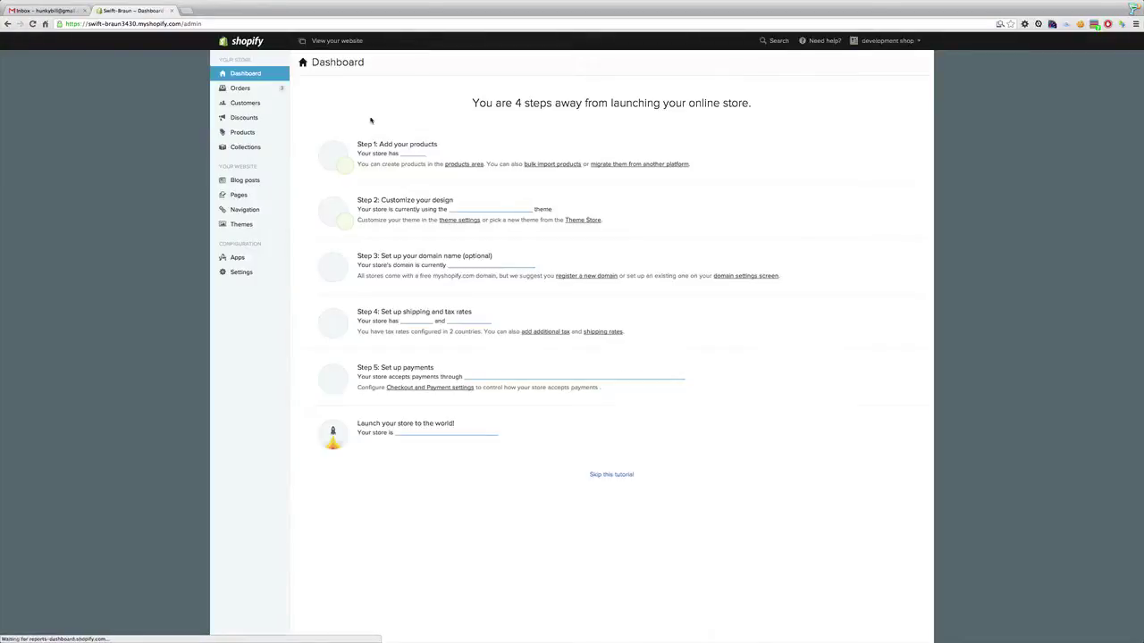
click(259, 258)
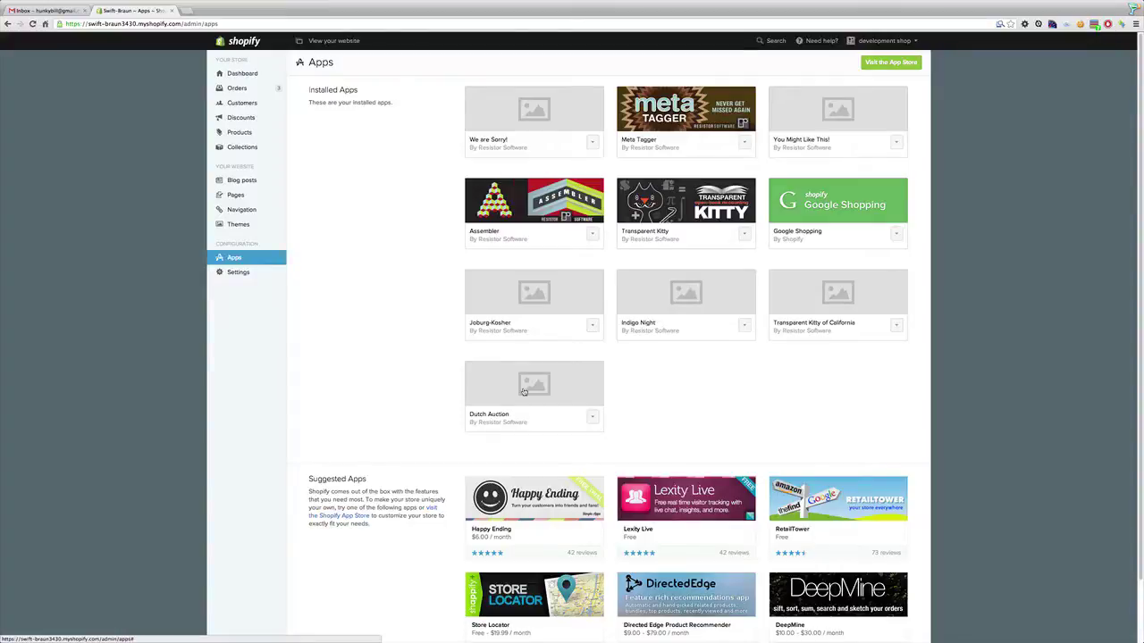
click(245, 133)
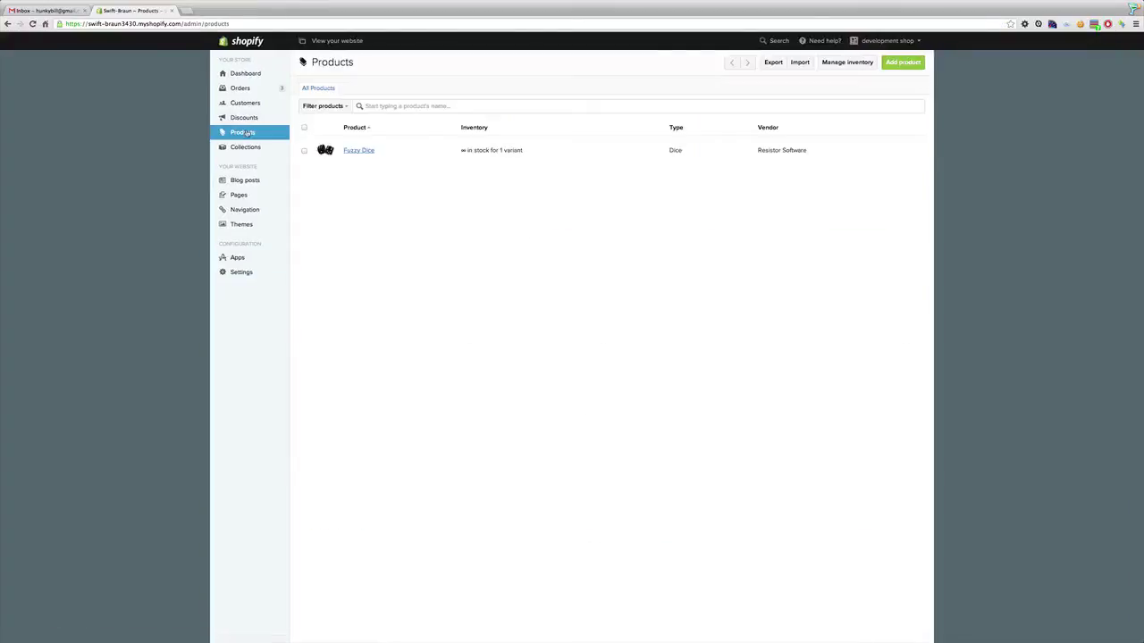
click(358, 151)
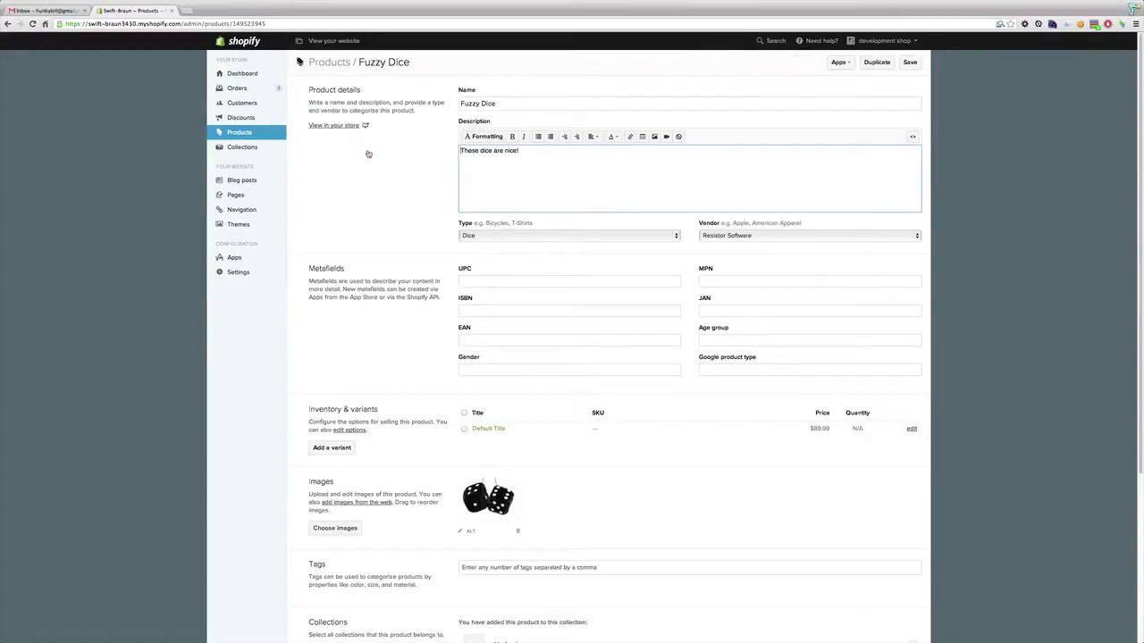
Step: Set the price of the Fuzzy Dice default variant to 99.99 and save it
click(911, 429)
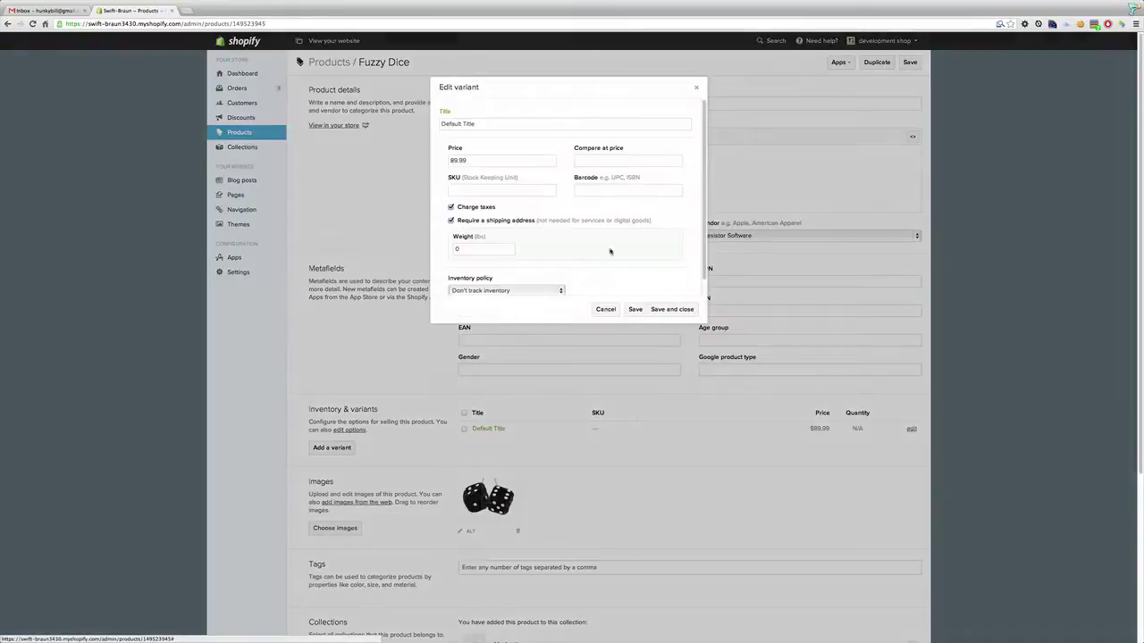
drag(500, 161, 431, 163)
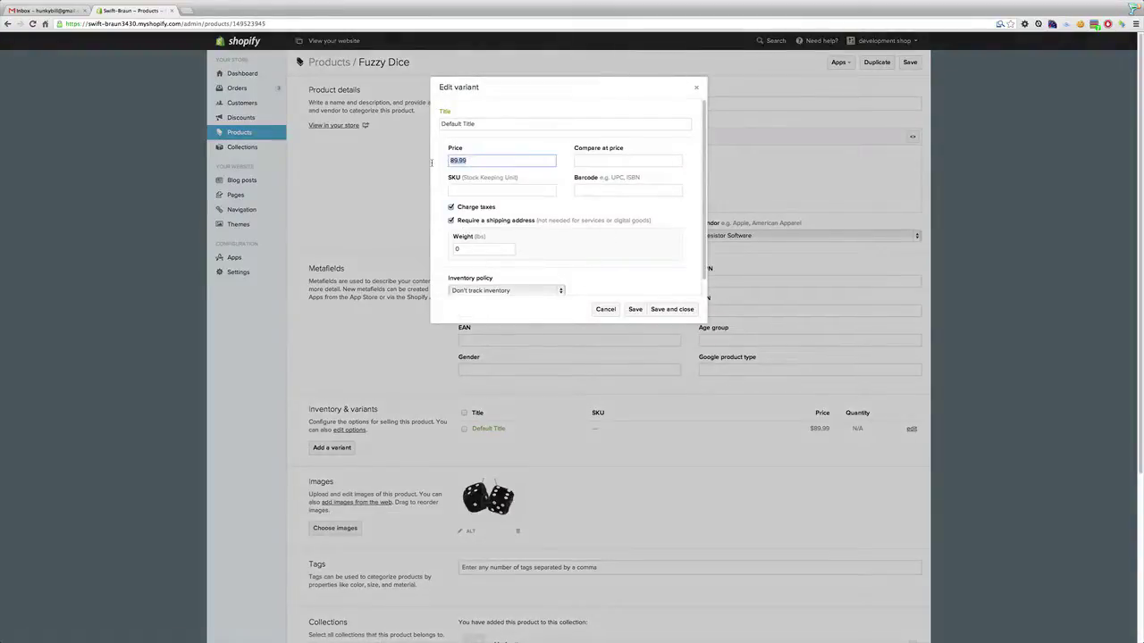
text(99.99)
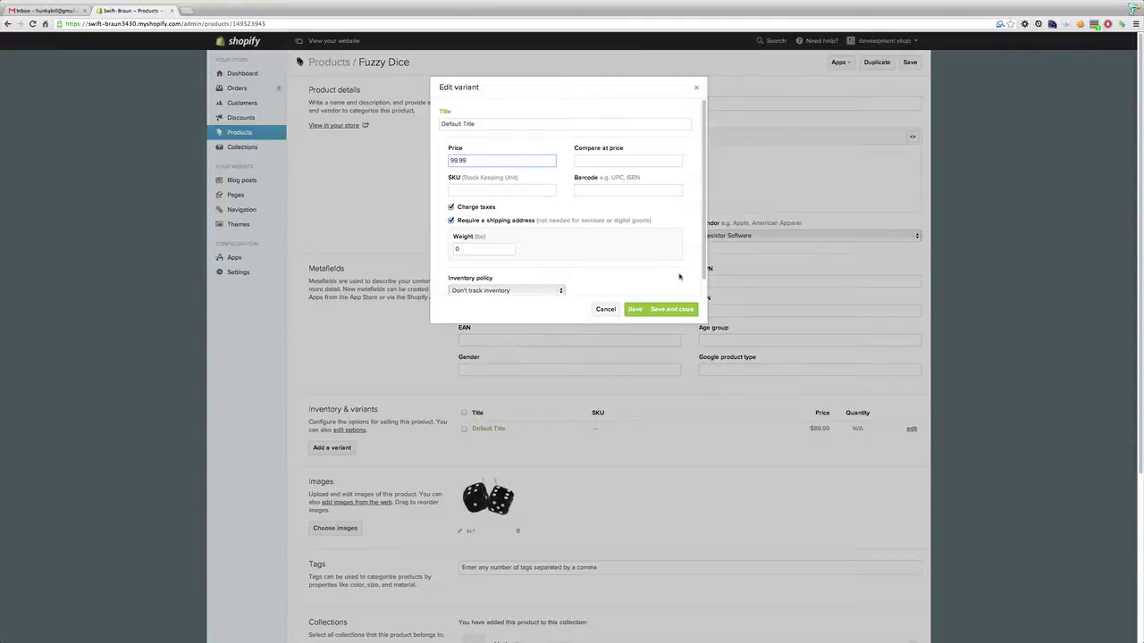
click(669, 309)
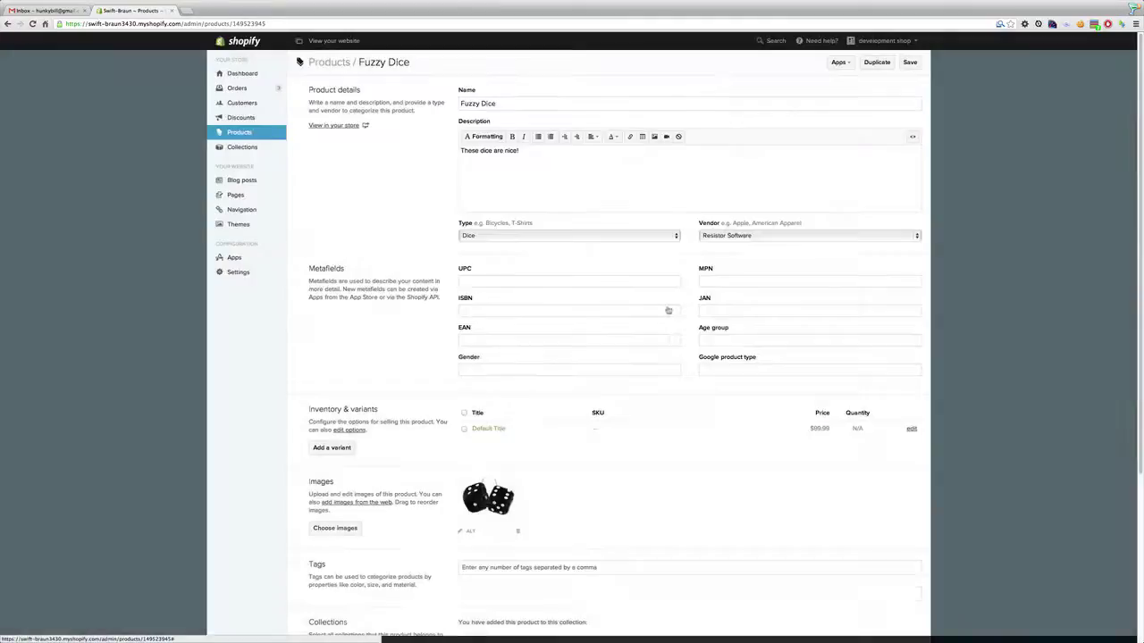
Step: Open the product in the Dutch Auction app and submit a minimum price of 50
click(840, 63)
click(824, 103)
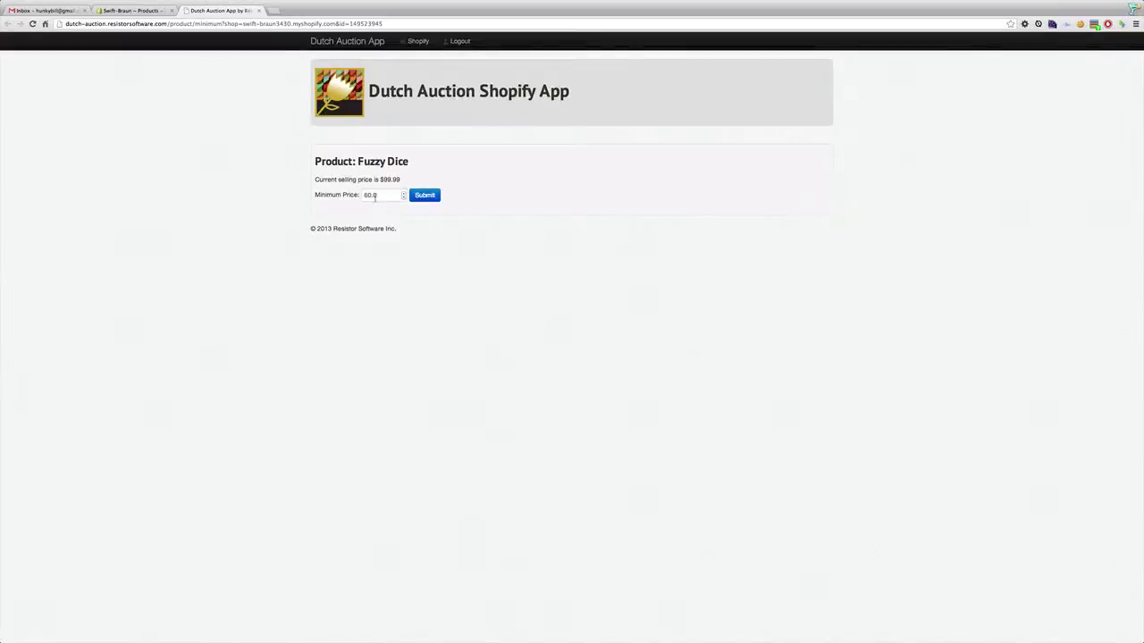
drag(378, 195, 358, 195)
text(50)
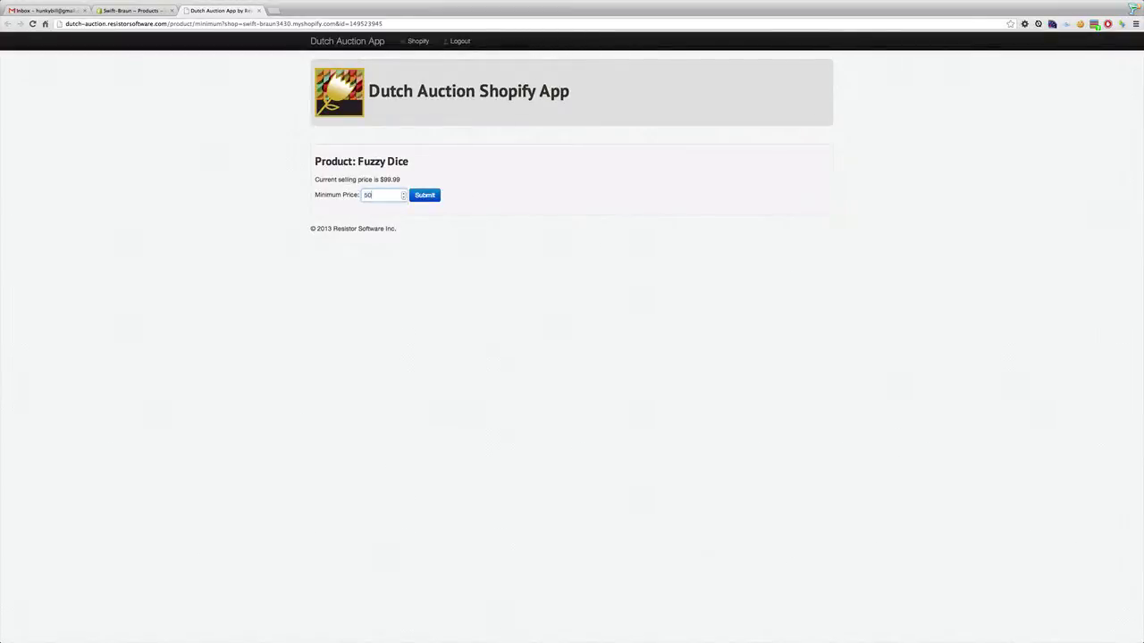
click(424, 194)
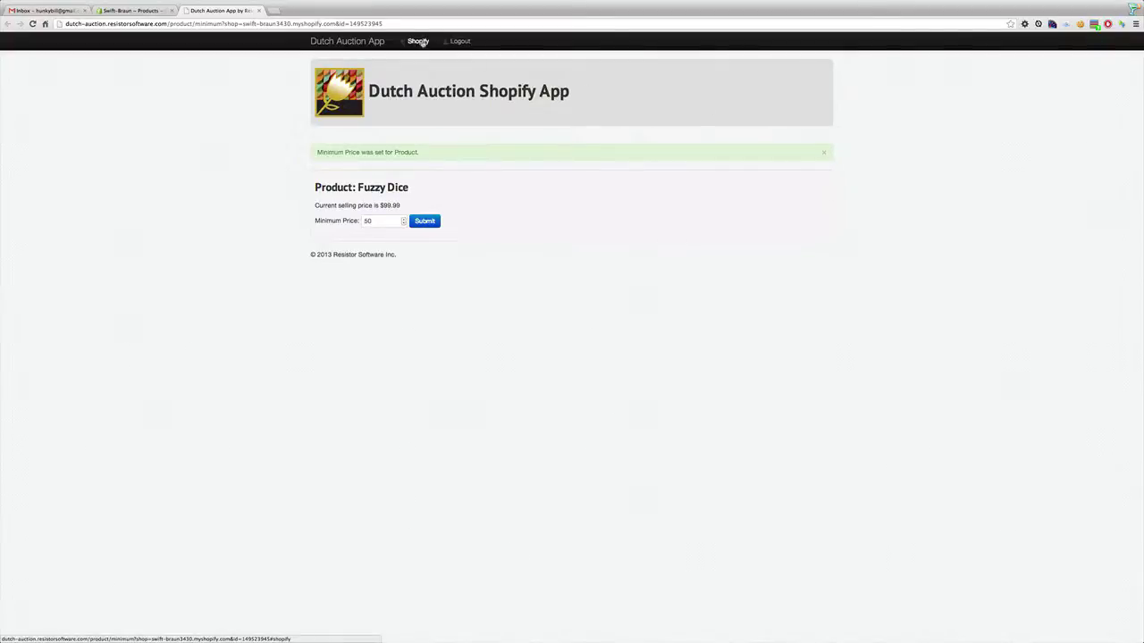
Step: Open the Dutch Auction management page for the My Auction collection from Shopify and close the spare Dutch Auction page
click(146, 11)
click(247, 147)
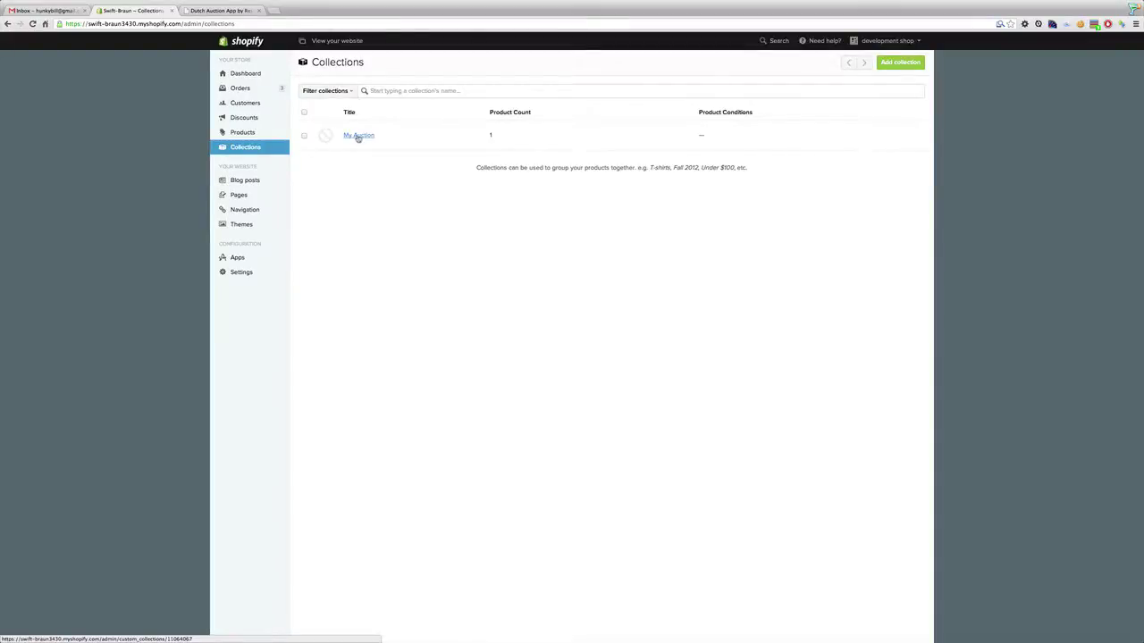
click(358, 135)
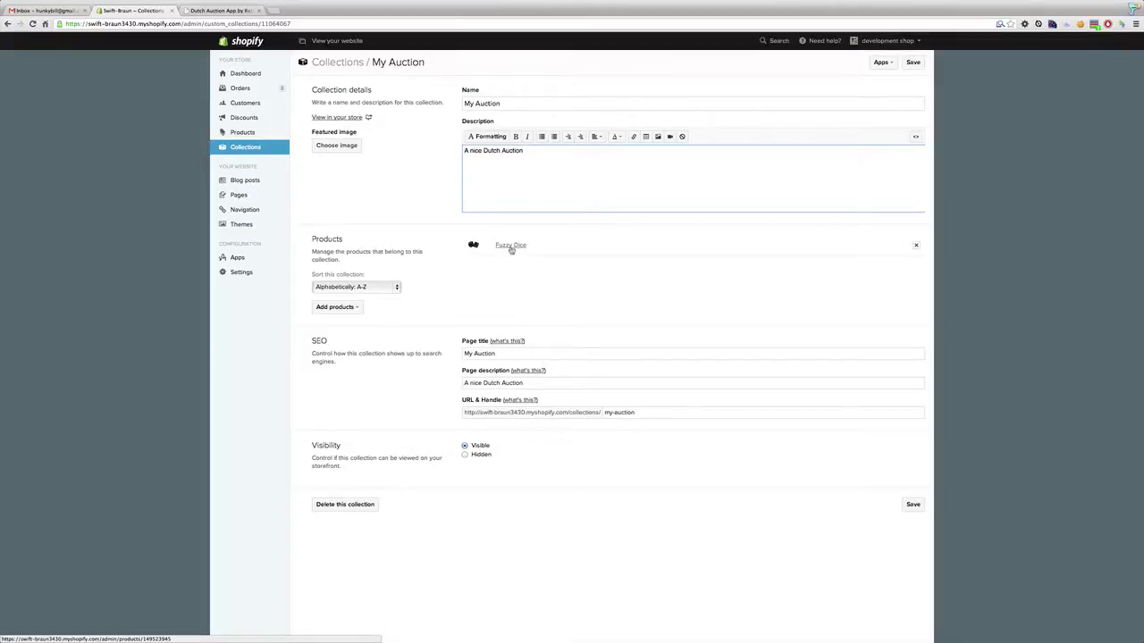
click(881, 62)
click(849, 93)
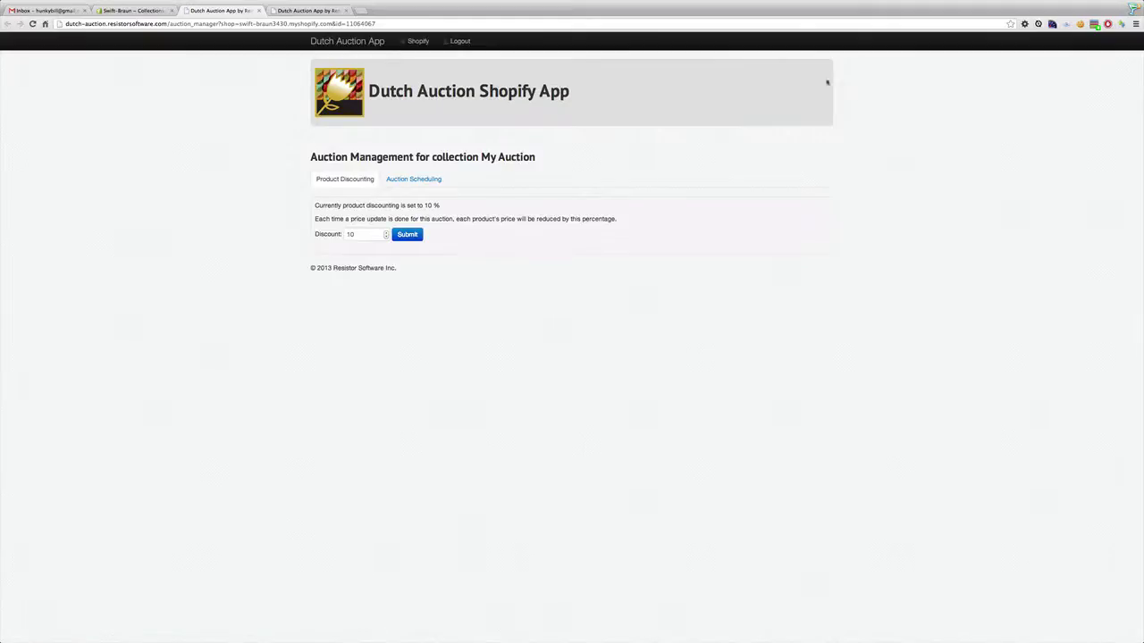
click(346, 10)
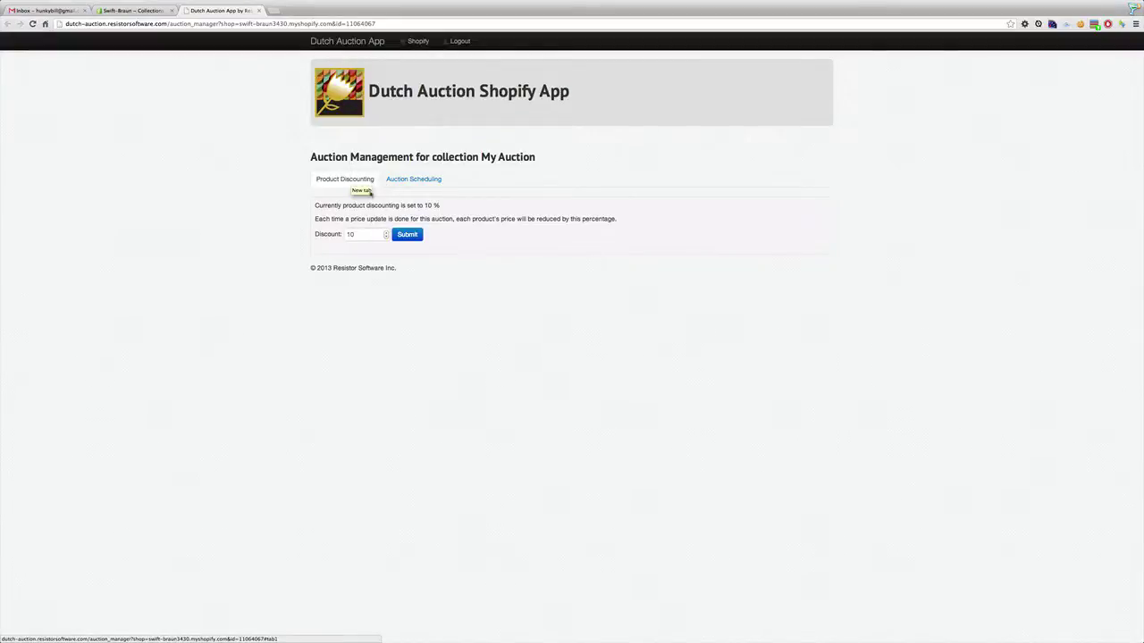
drag(362, 235, 343, 234)
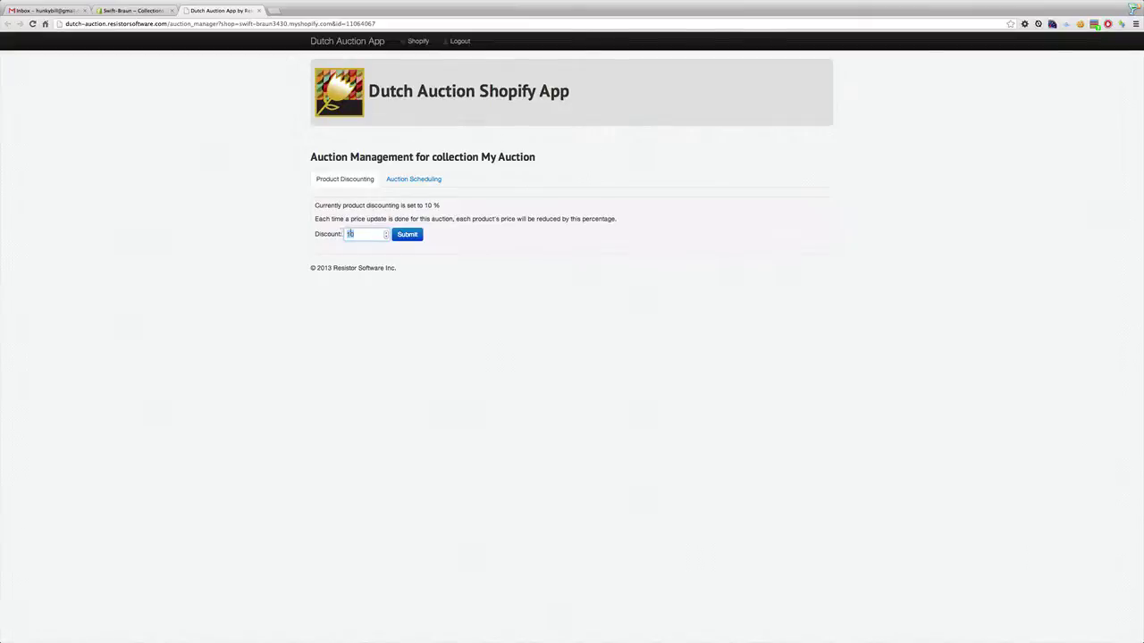
click(437, 179)
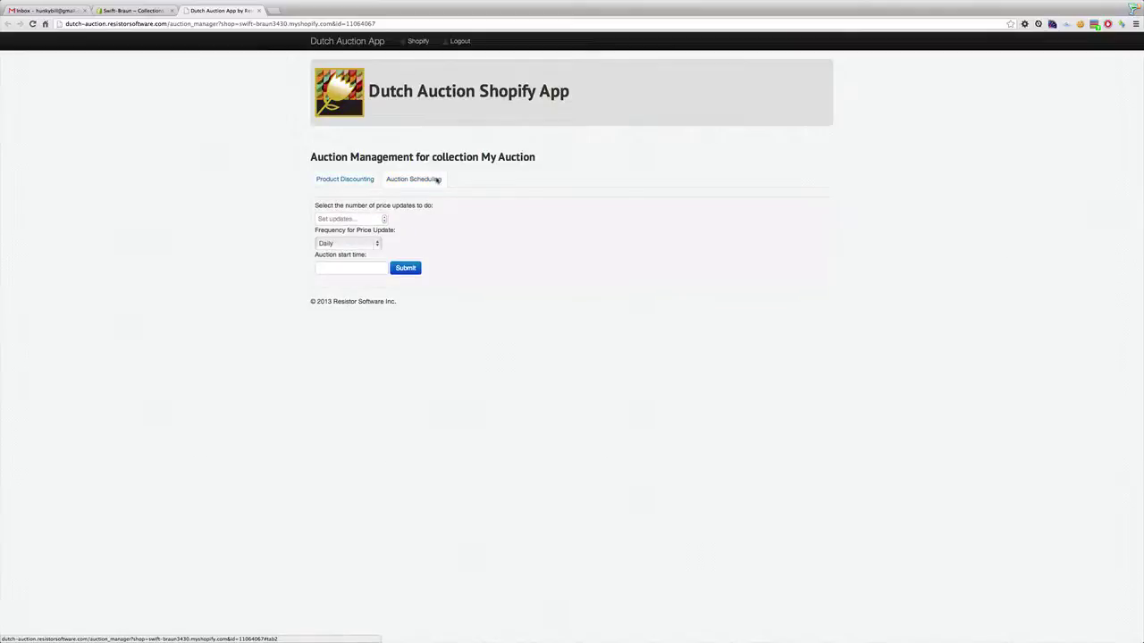
click(384, 217)
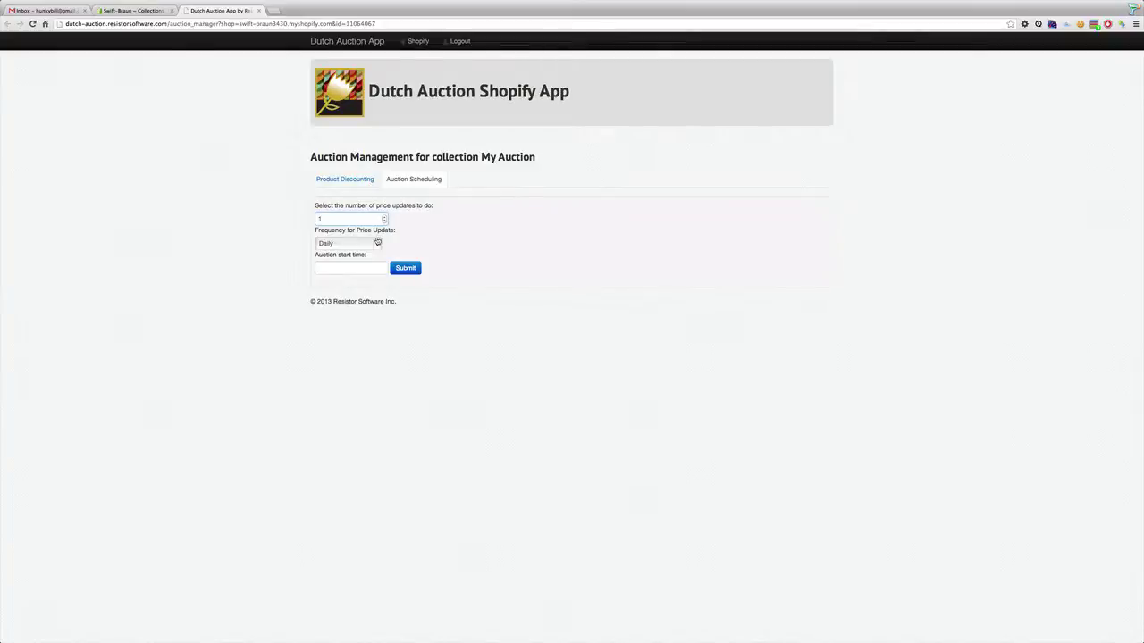
click(354, 268)
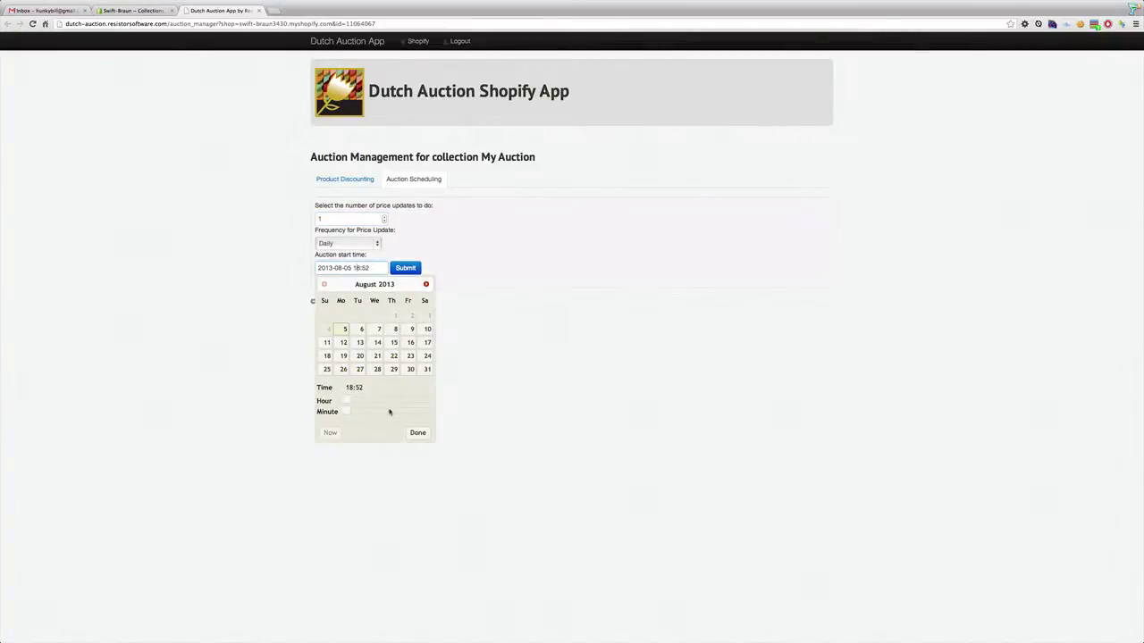
click(358, 411)
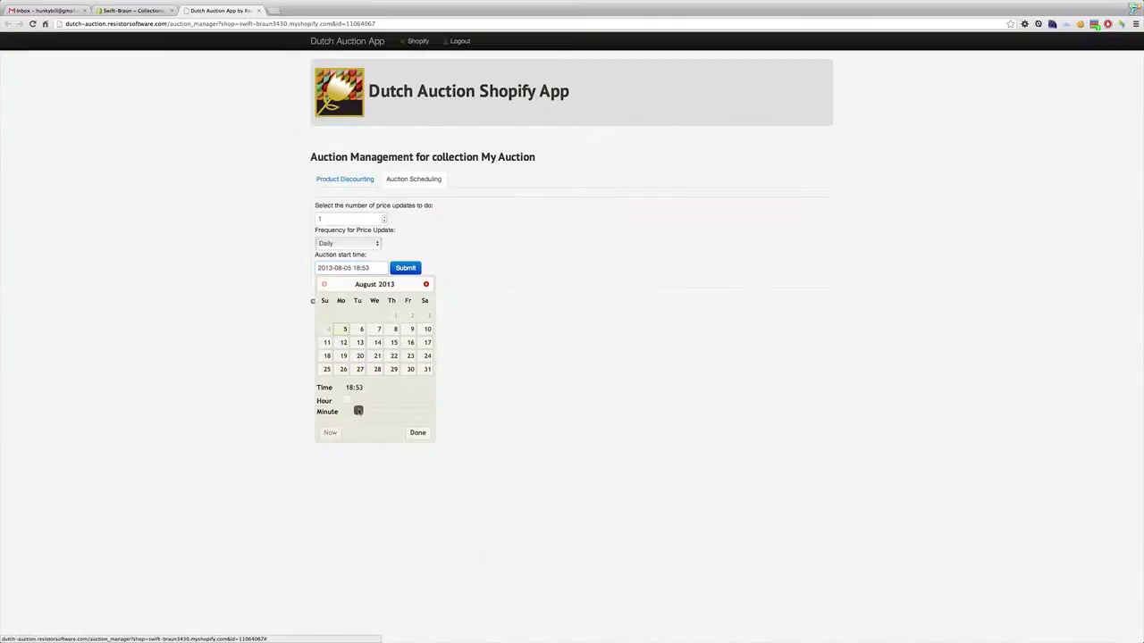
drag(358, 411, 372, 411)
click(416, 432)
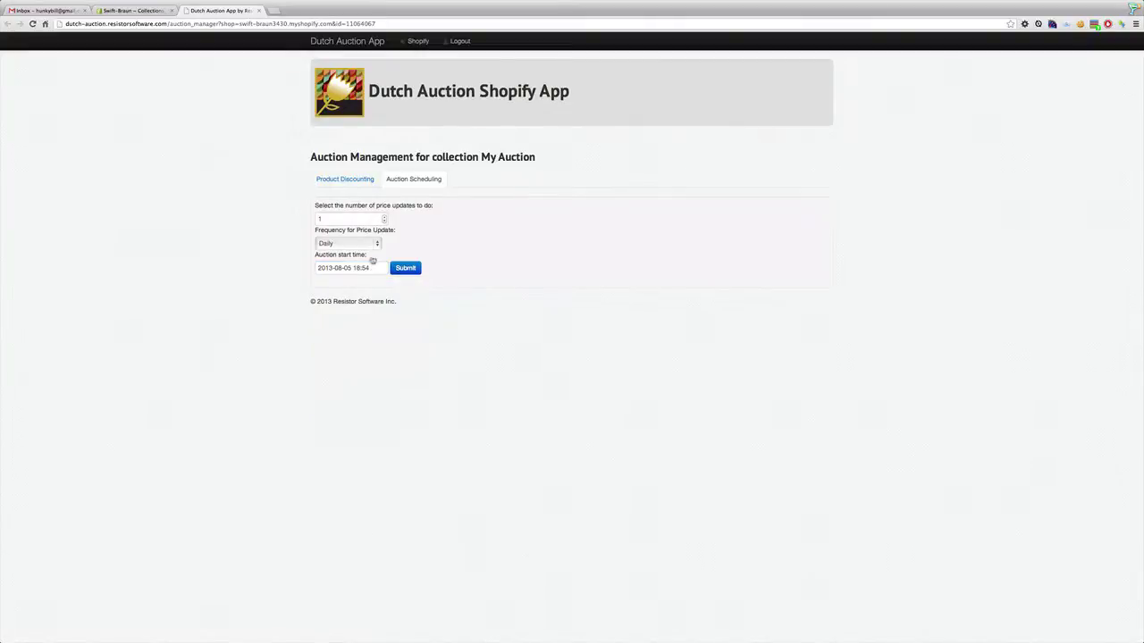
click(404, 266)
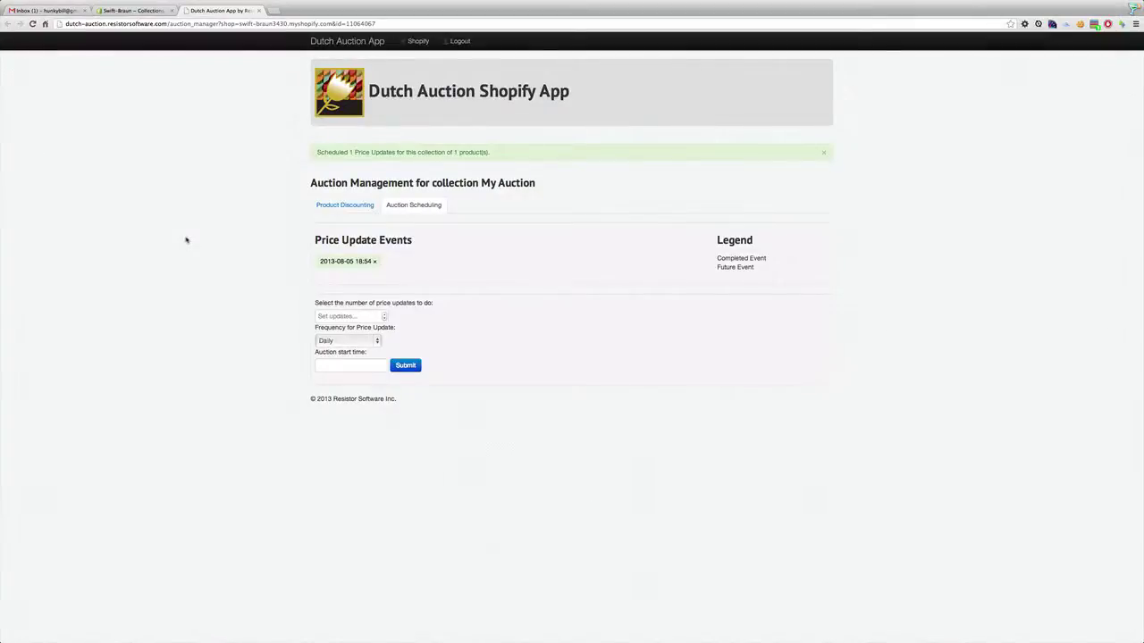
Step: Reload the auction management page and check the status of the scheduled price update event
right_click(186, 240)
click(211, 258)
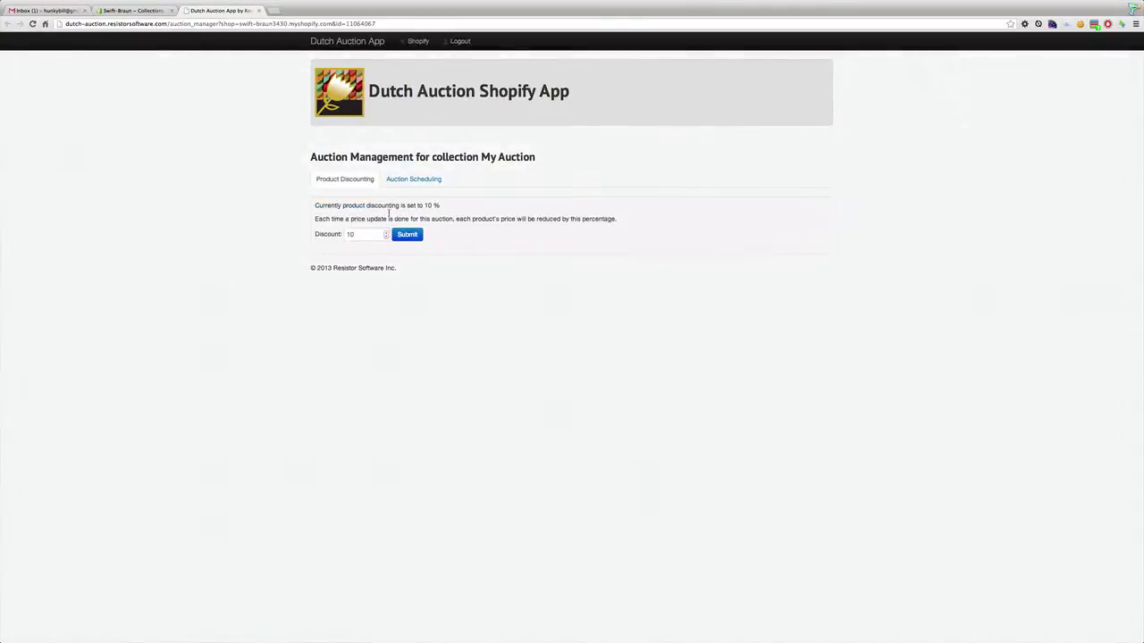
click(409, 179)
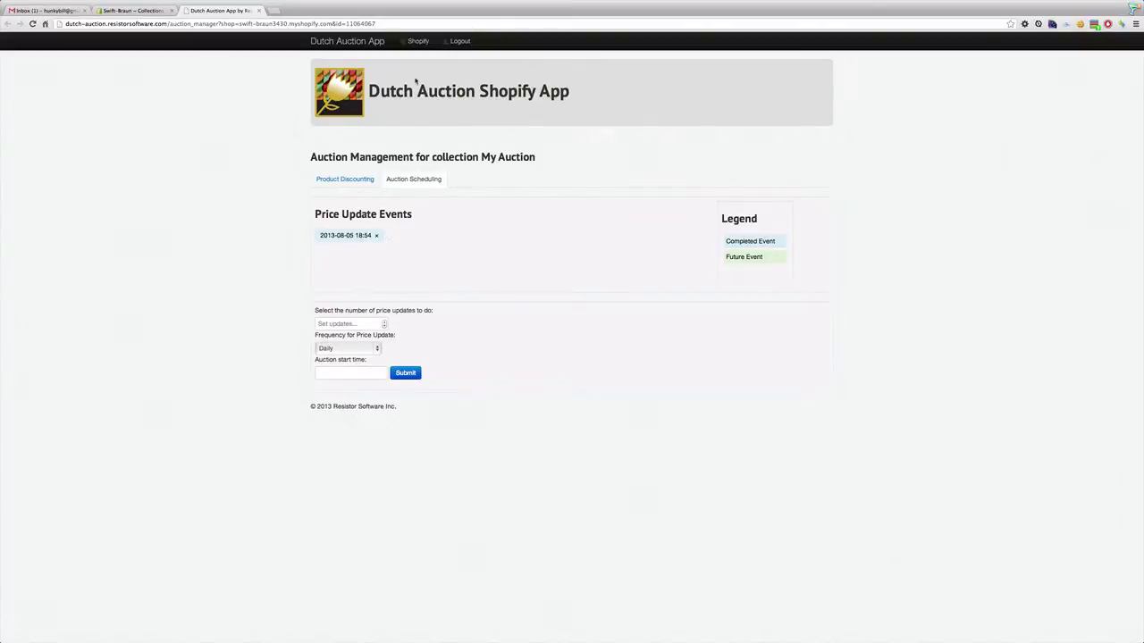
Step: Return to the Shopify admin and check the current price of the Fuzzy Dice product
click(115, 11)
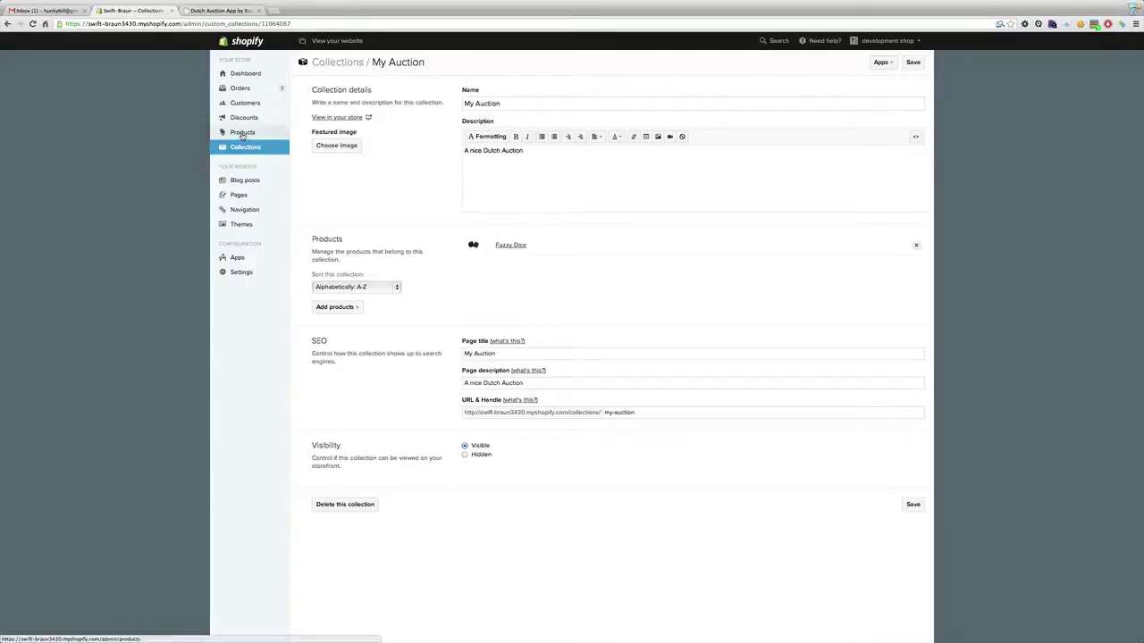
click(241, 134)
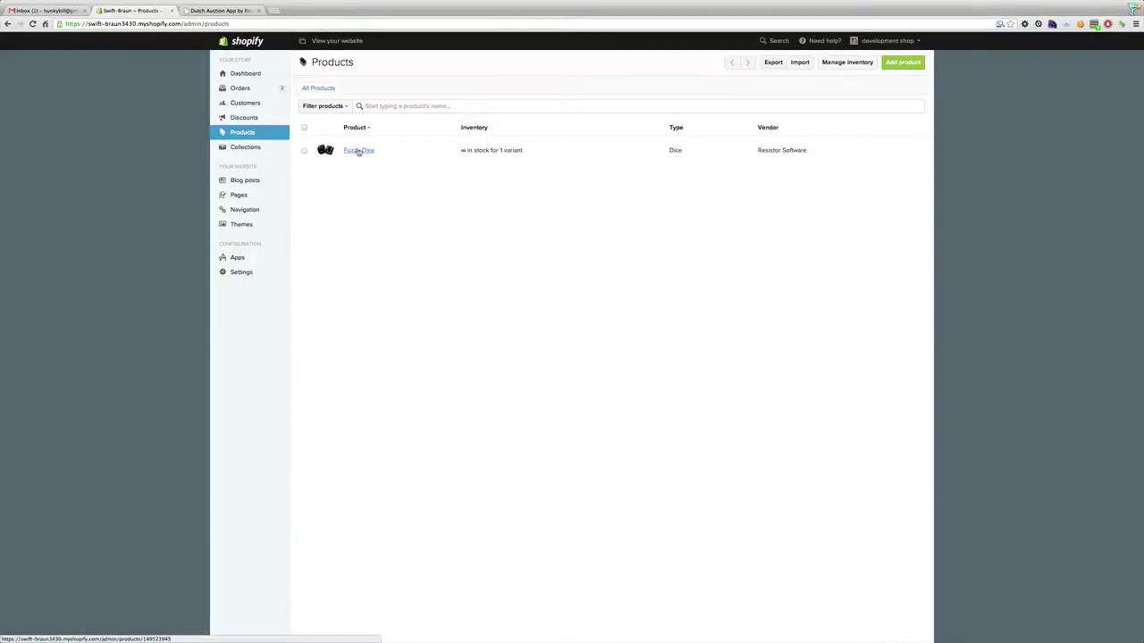
click(358, 150)
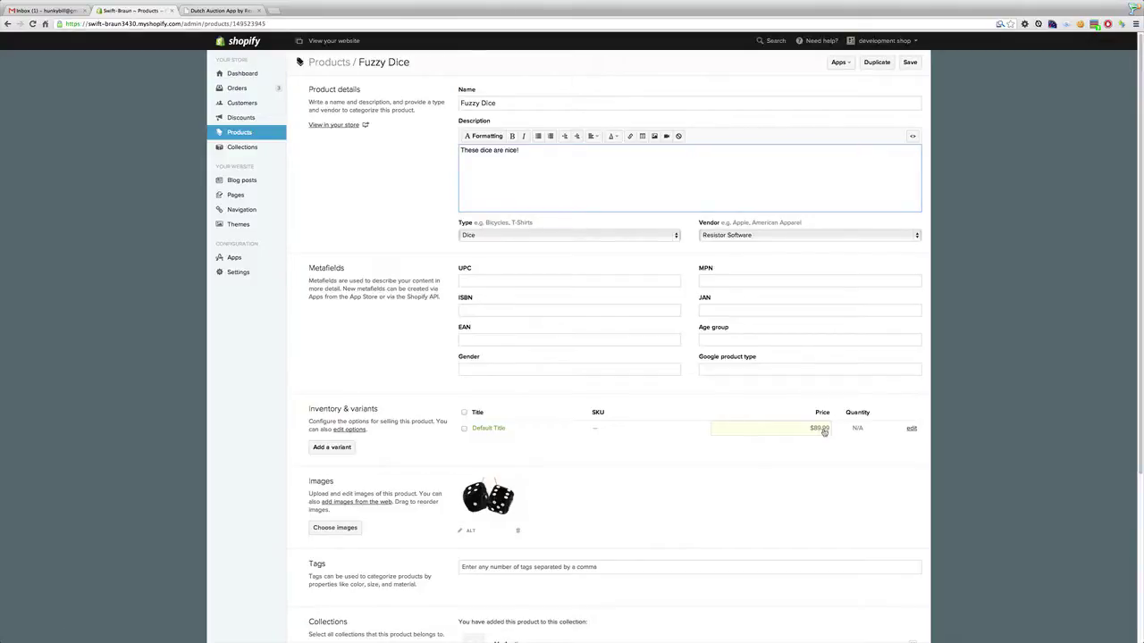
Step: Open the My Auction collection in the Dutch Auction app again and show its auction scheduling
click(261, 149)
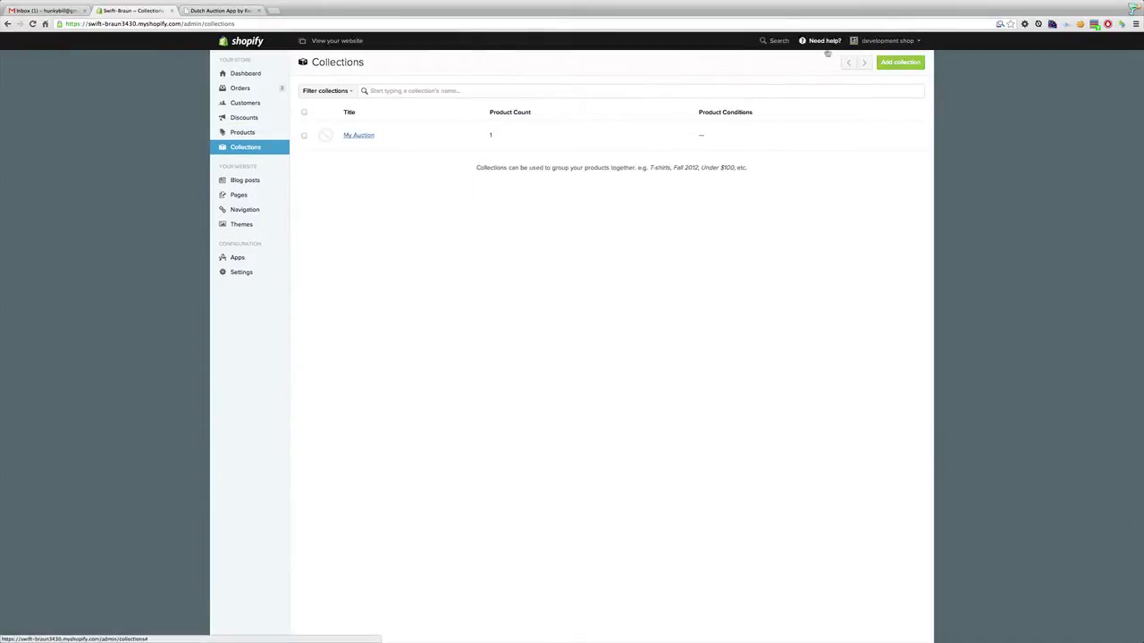
click(358, 137)
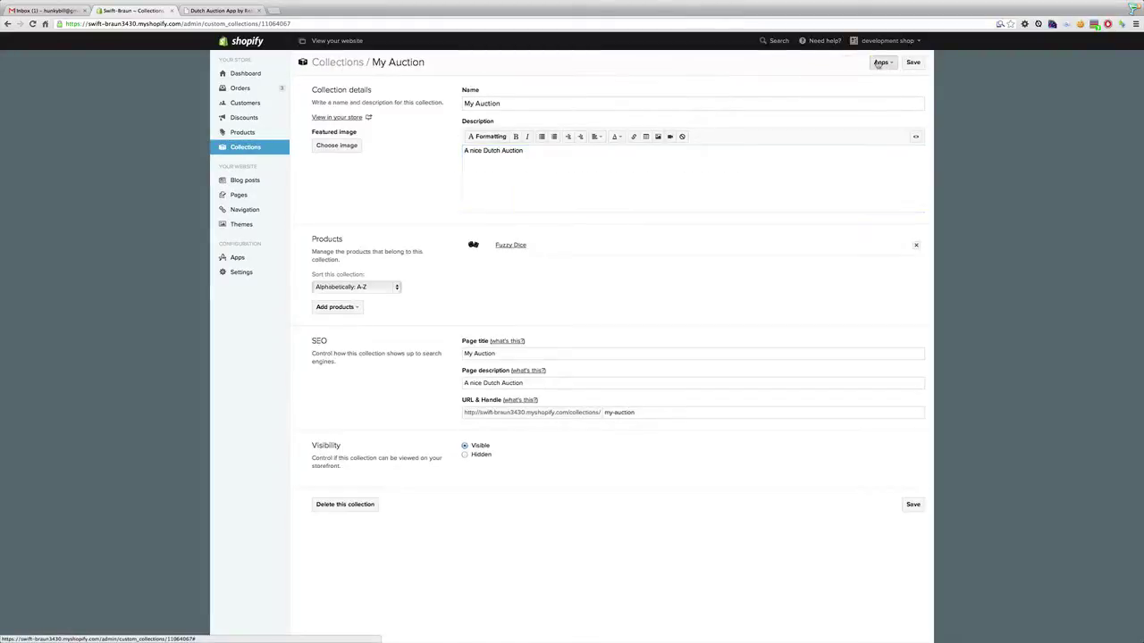
click(880, 62)
click(844, 95)
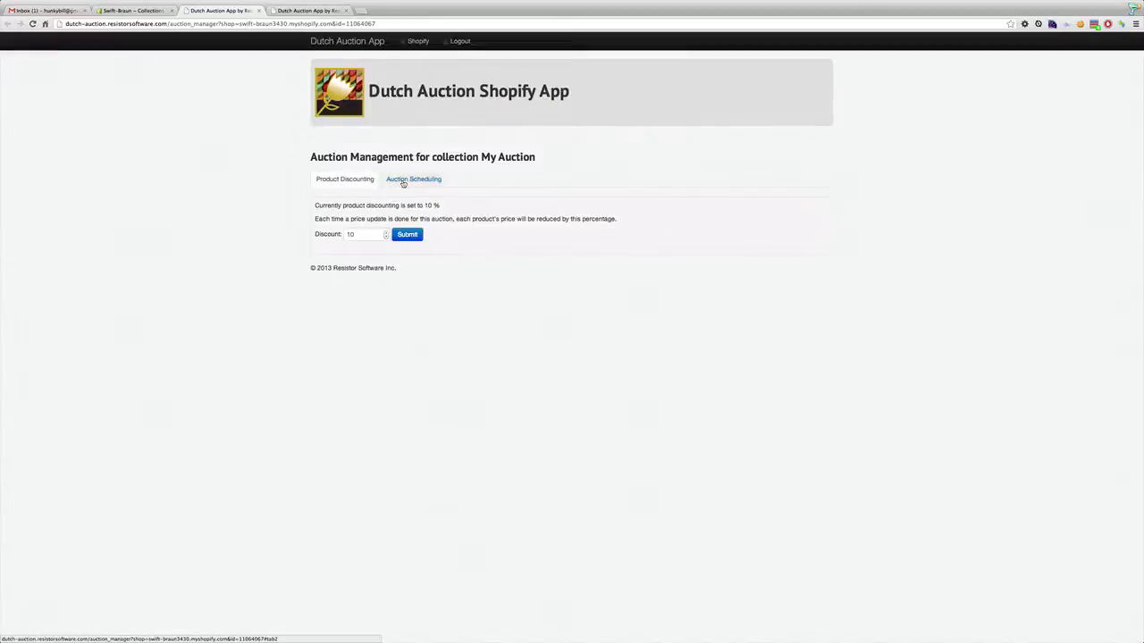
click(403, 181)
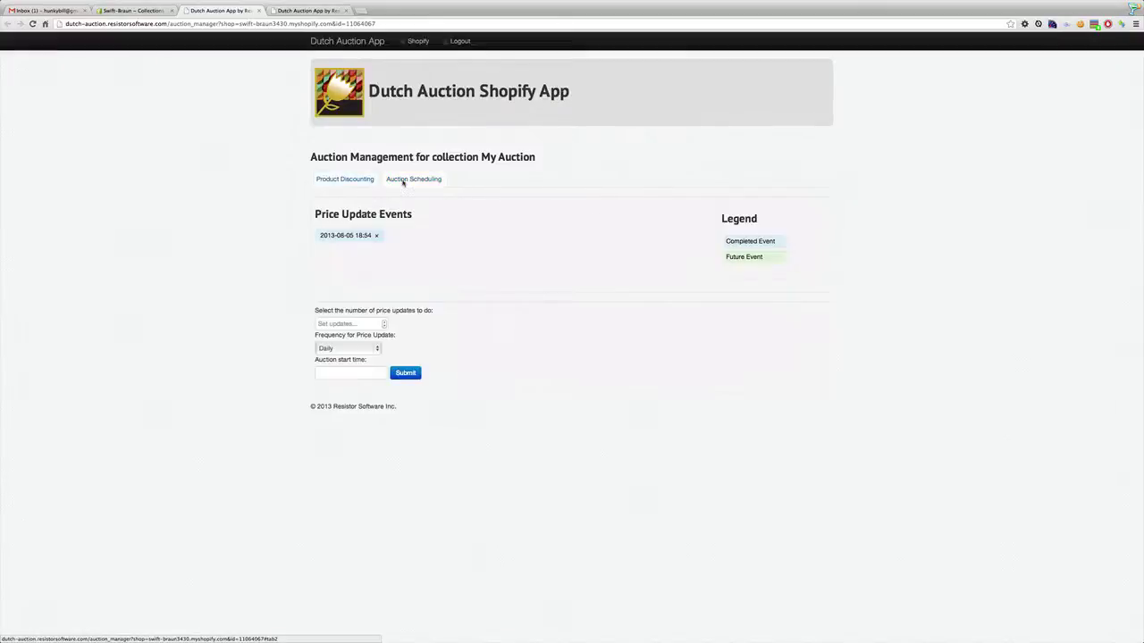
click(384, 320)
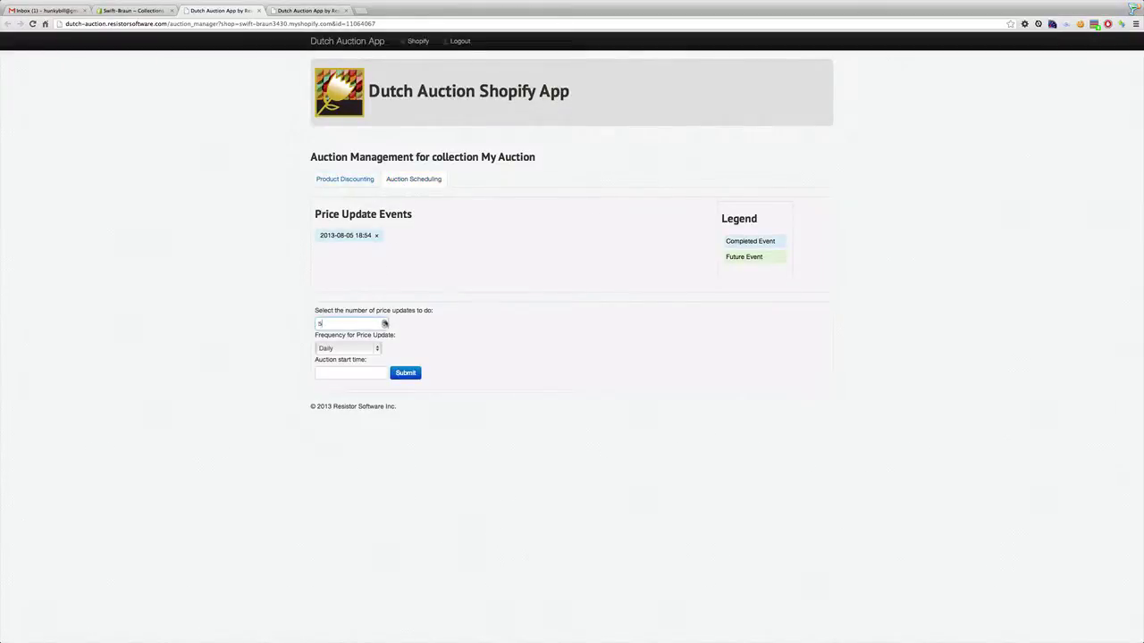
click(382, 376)
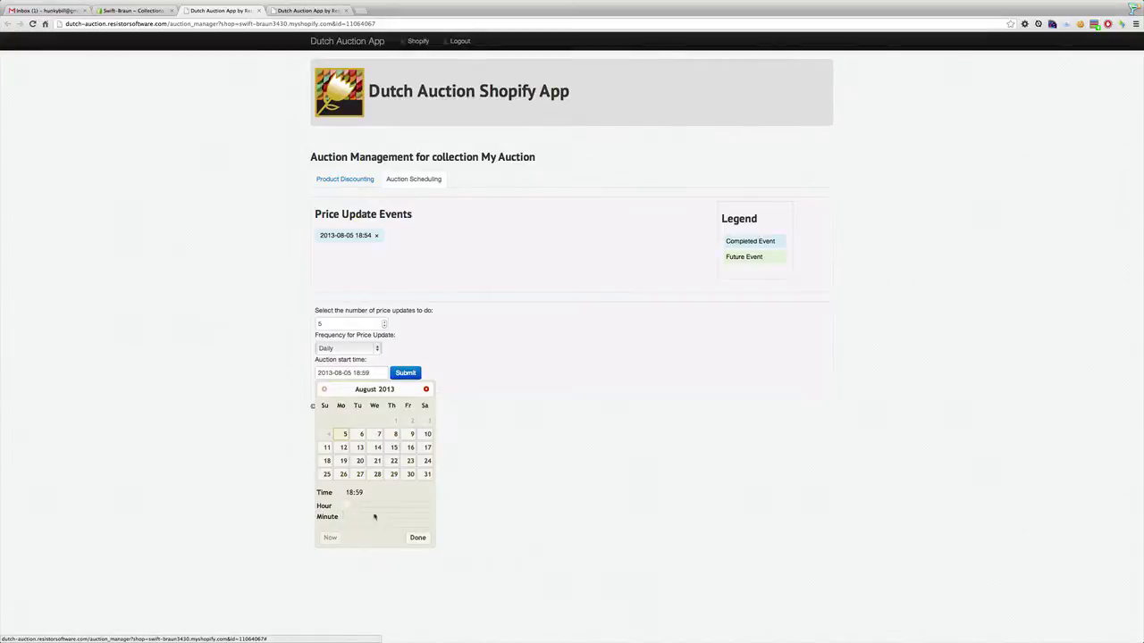
mouse_move(347, 507)
mouse_down()
mouse_move(424, 516)
mouse_move(348, 519)
mouse_up()
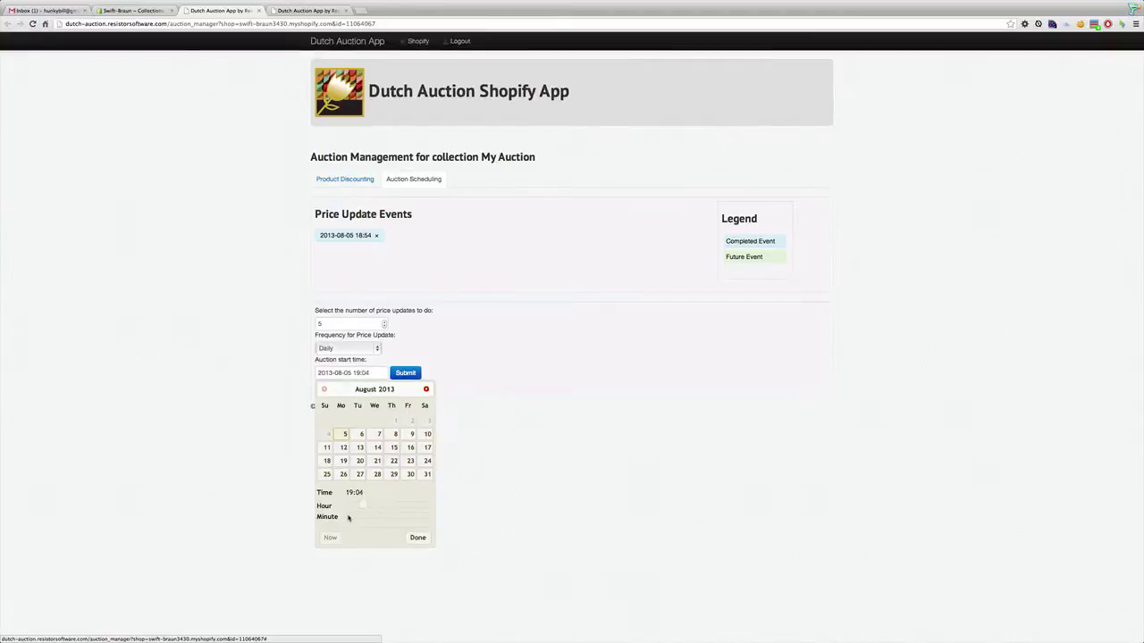
click(416, 538)
click(406, 373)
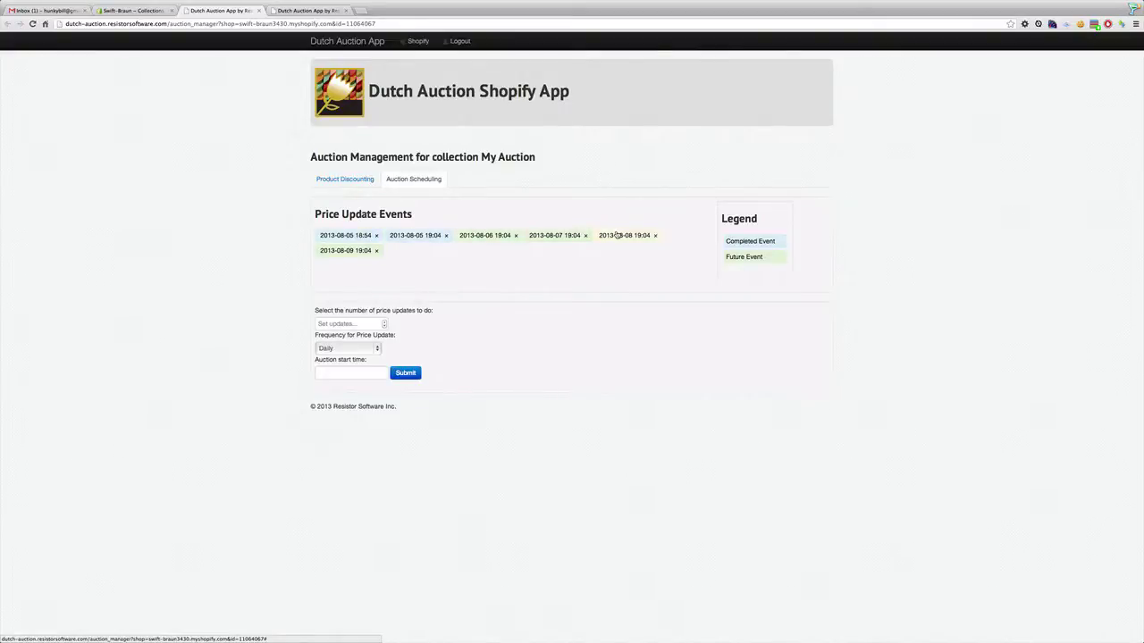
Step: Check the Fuzzy Dice product's price in the Shopify admin, and open the auction update e-mail in Gmail
click(133, 10)
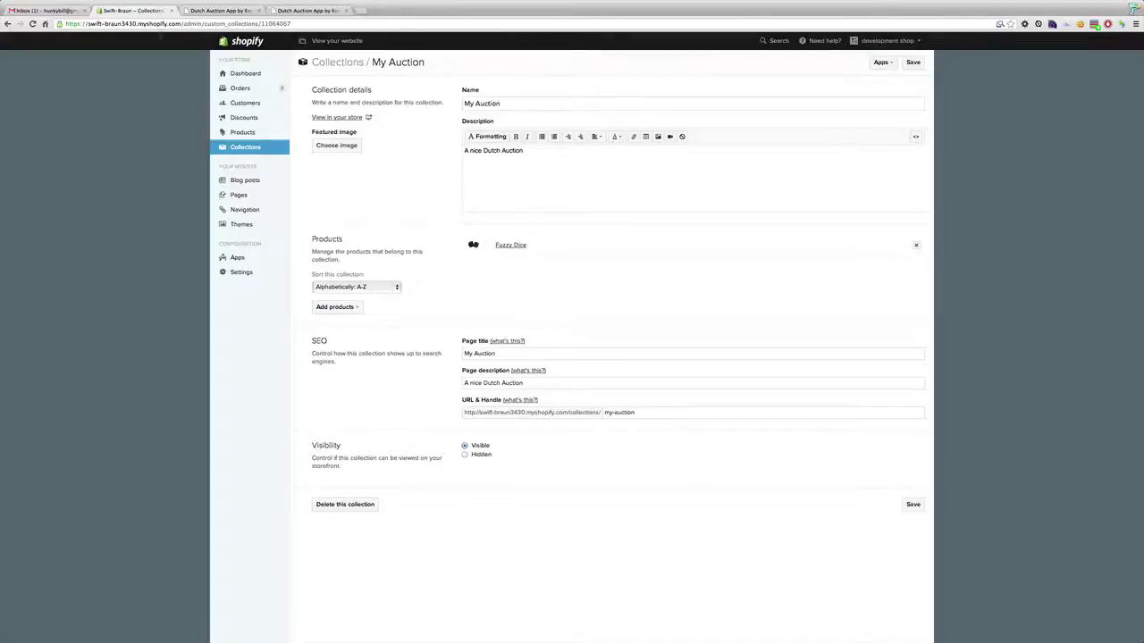
click(246, 134)
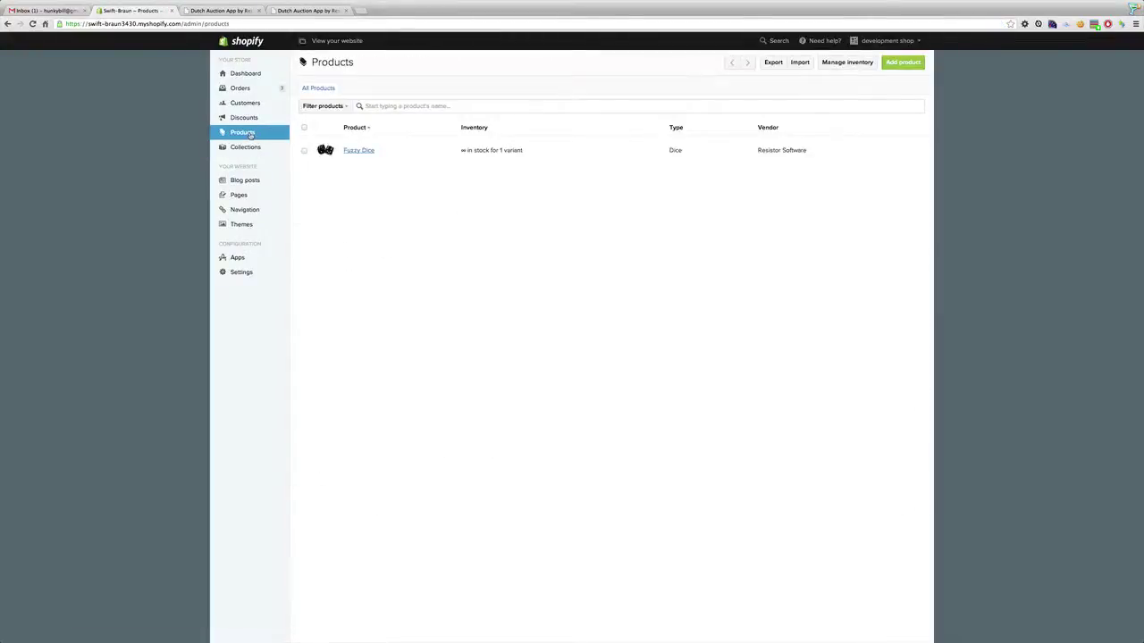
click(347, 150)
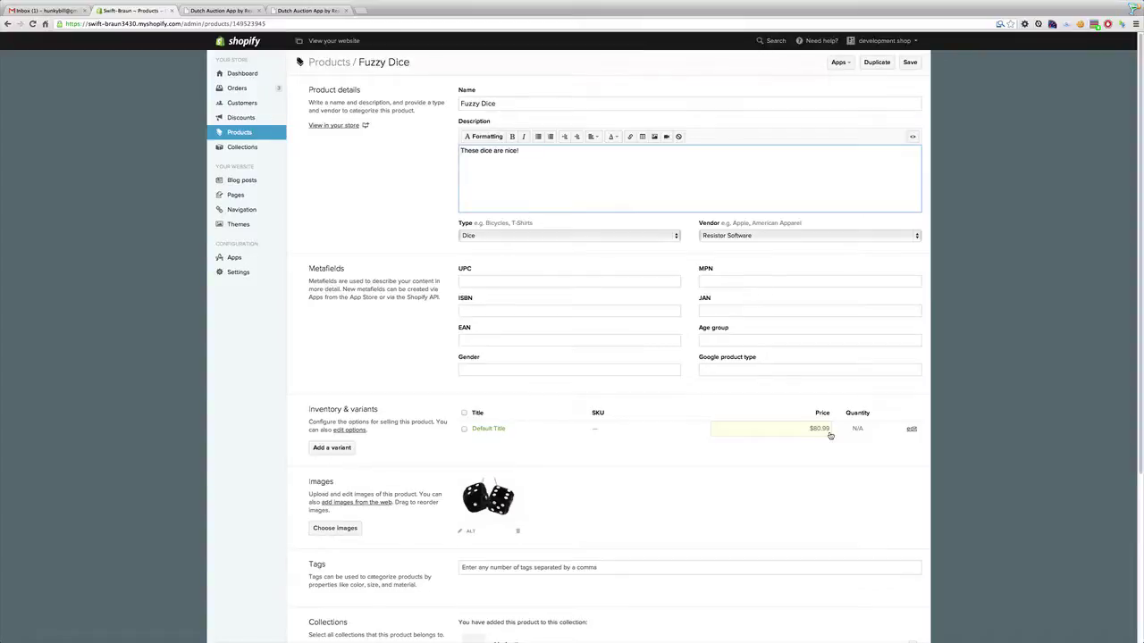
click(45, 10)
click(127, 94)
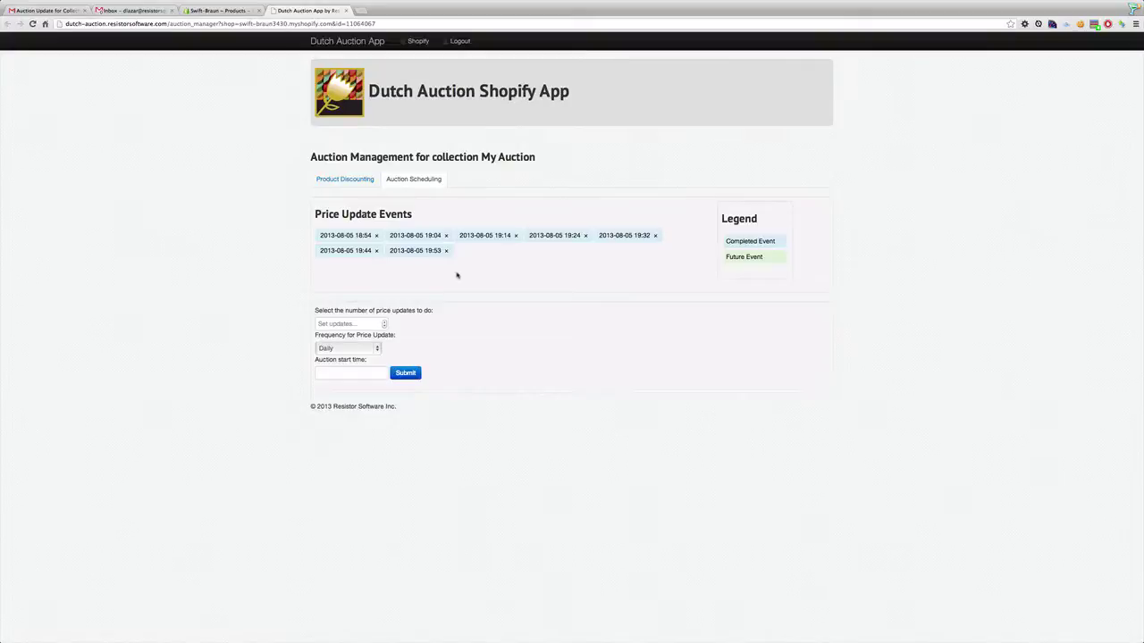
Step: Return to the Shopify admin, reopen Fuzzy Dice to check its price and collection membership, and check the My Auction collection's product count
click(216, 10)
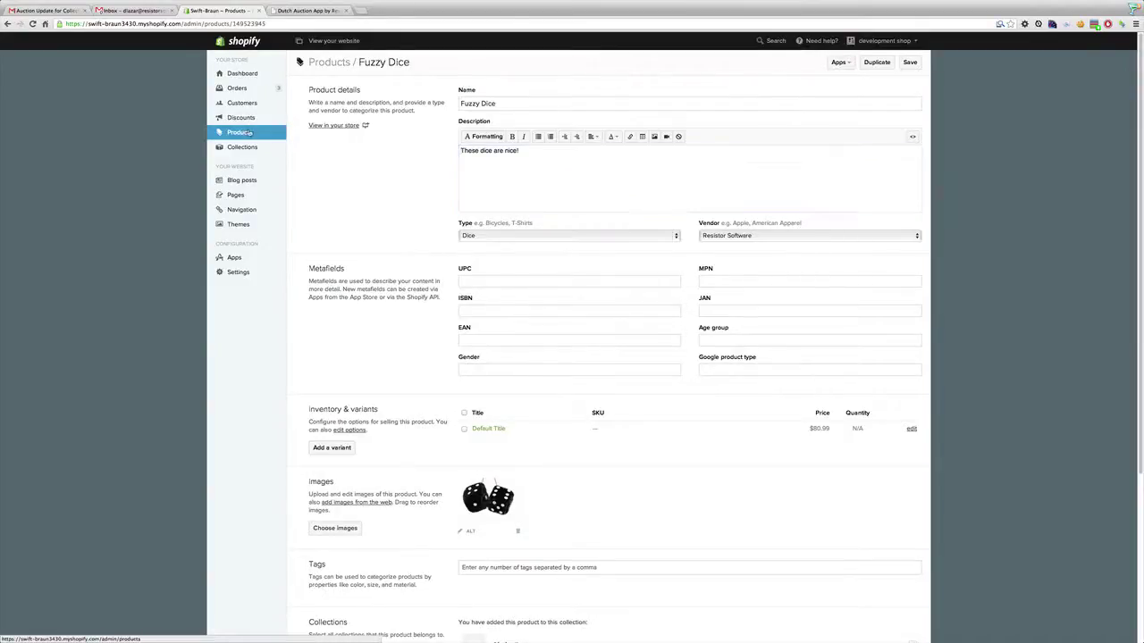
click(249, 133)
right_click(173, 140)
click(191, 159)
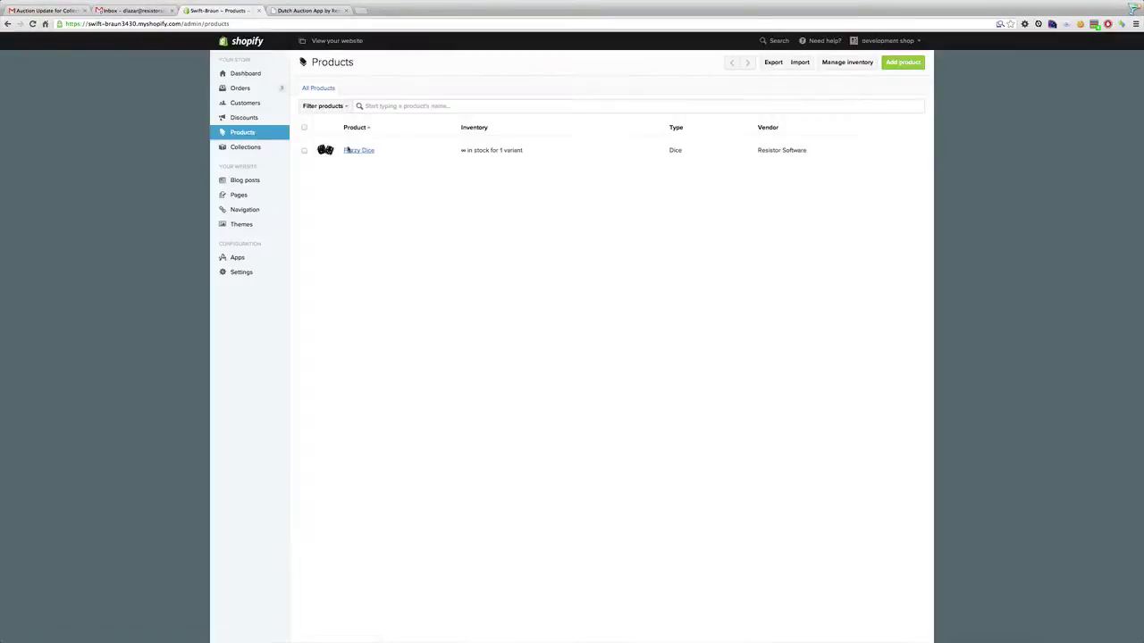
click(351, 150)
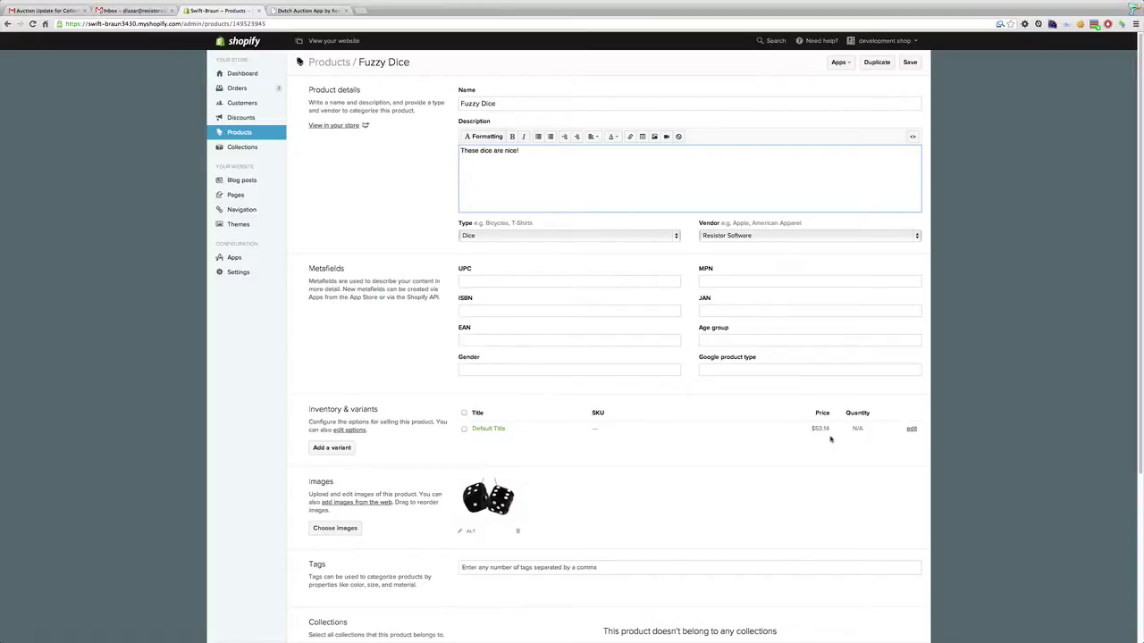
click(241, 147)
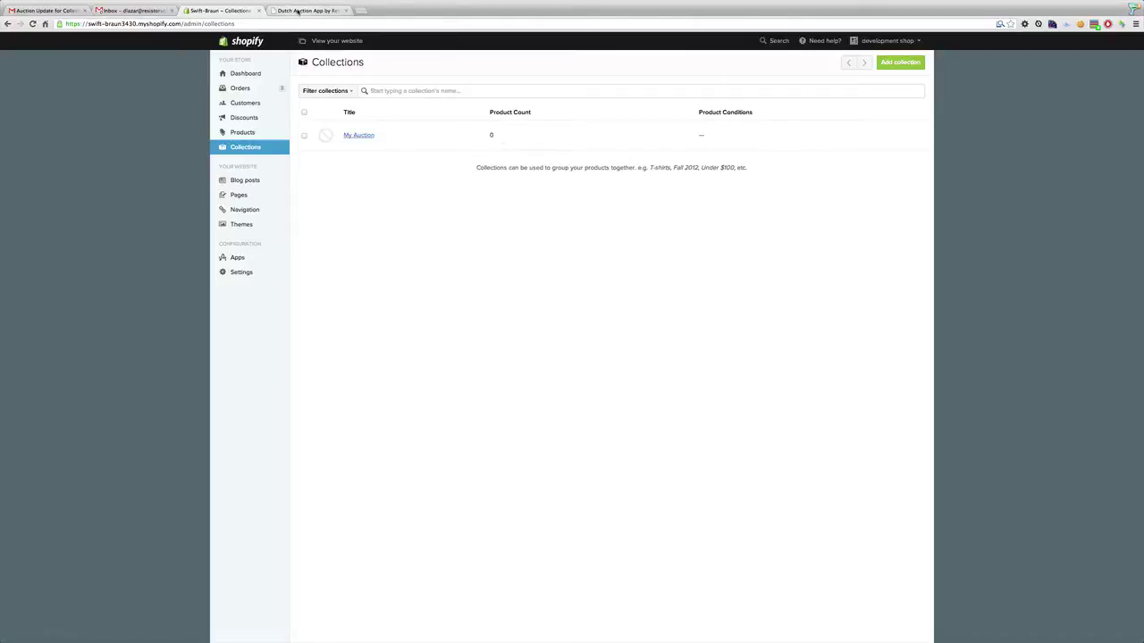
Step: Switch to Gmail, review the auction update e-mail thread and open the newest Auction Update for Collection My Auction message
click(61, 12)
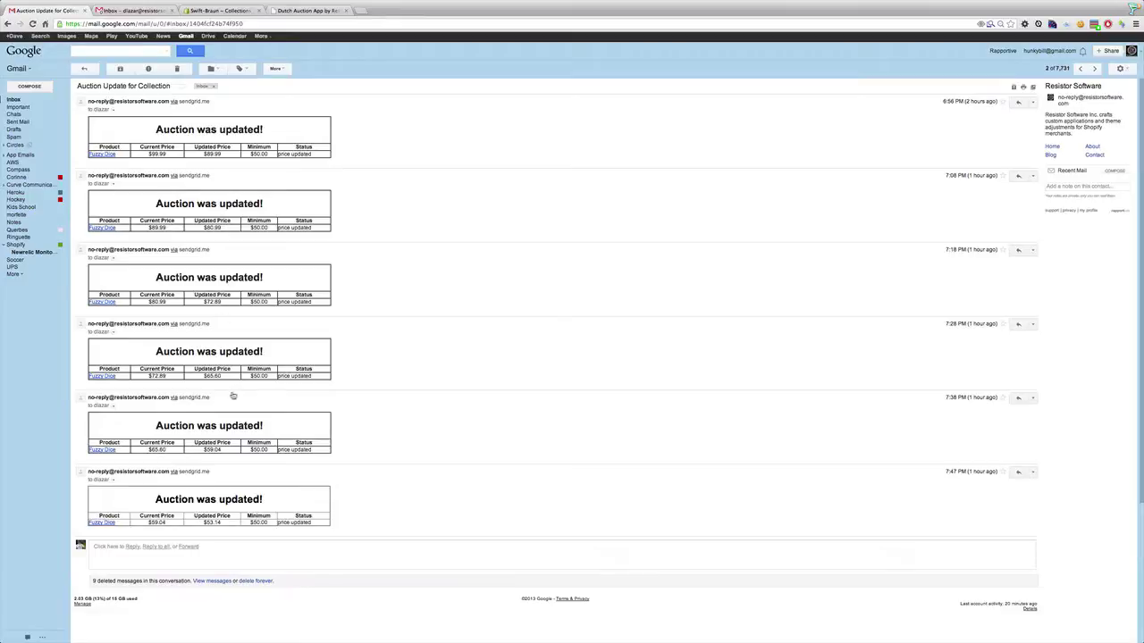
scroll(231, 396, down, 2)
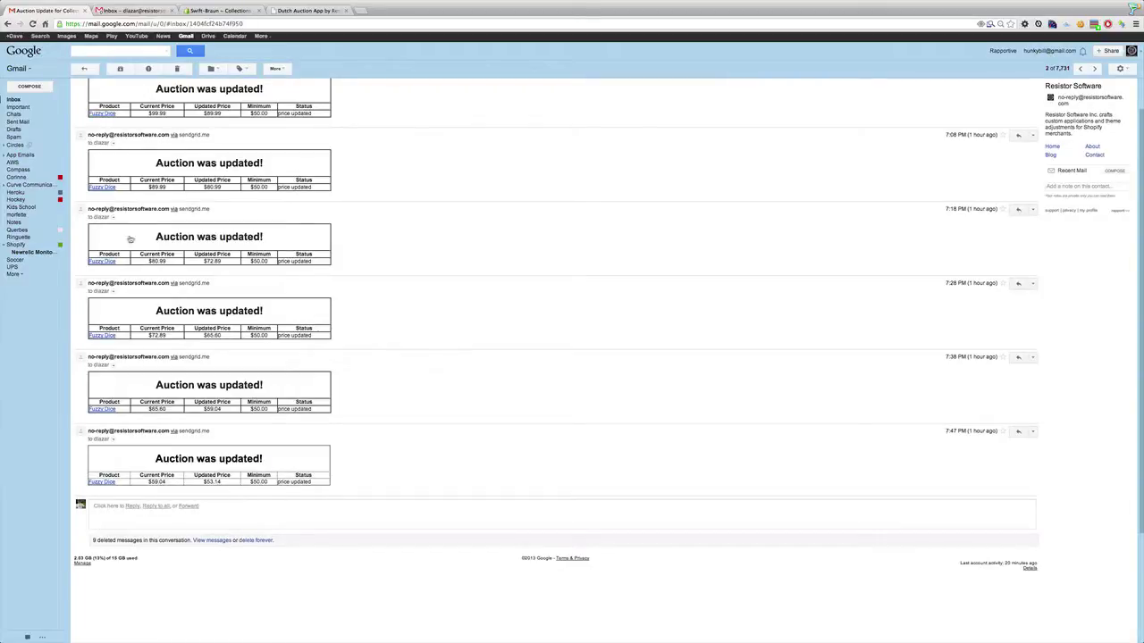
click(13, 100)
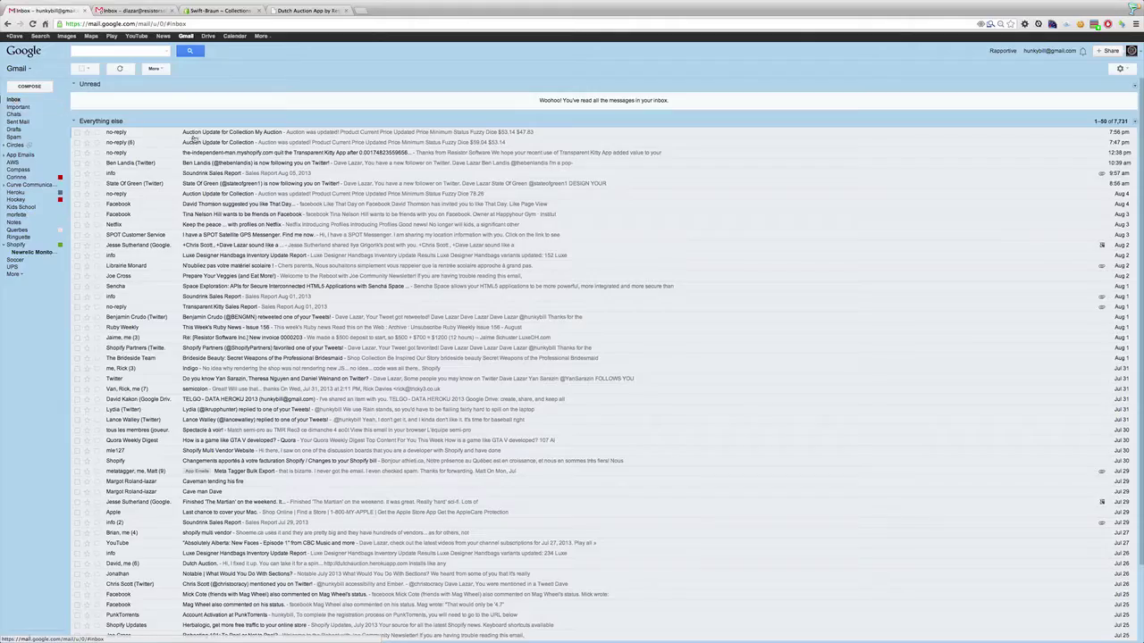
click(221, 133)
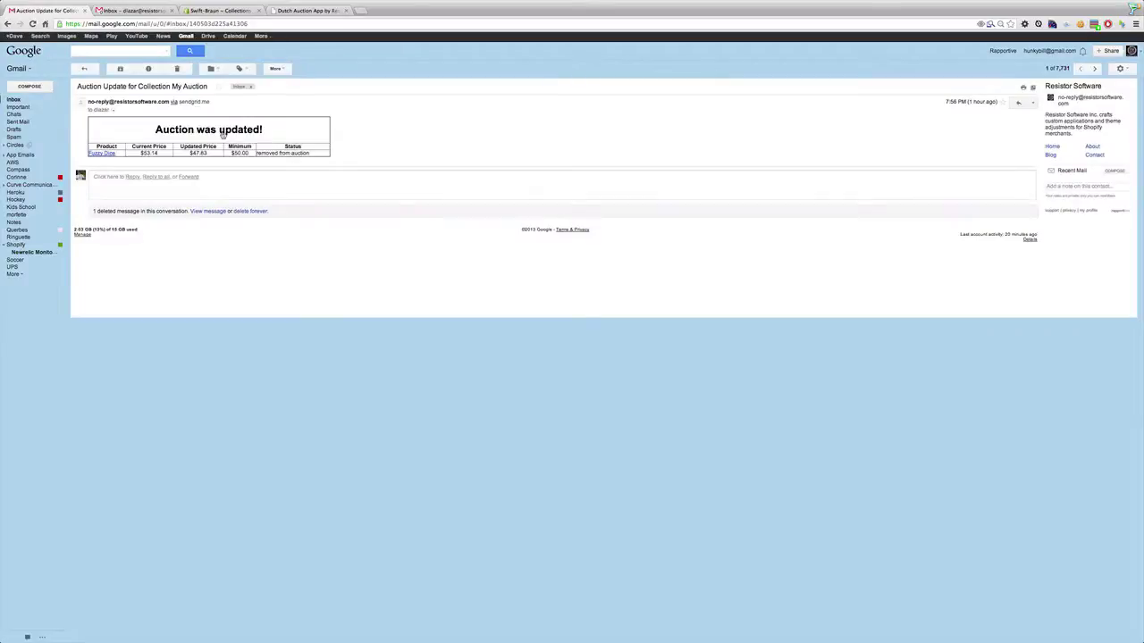